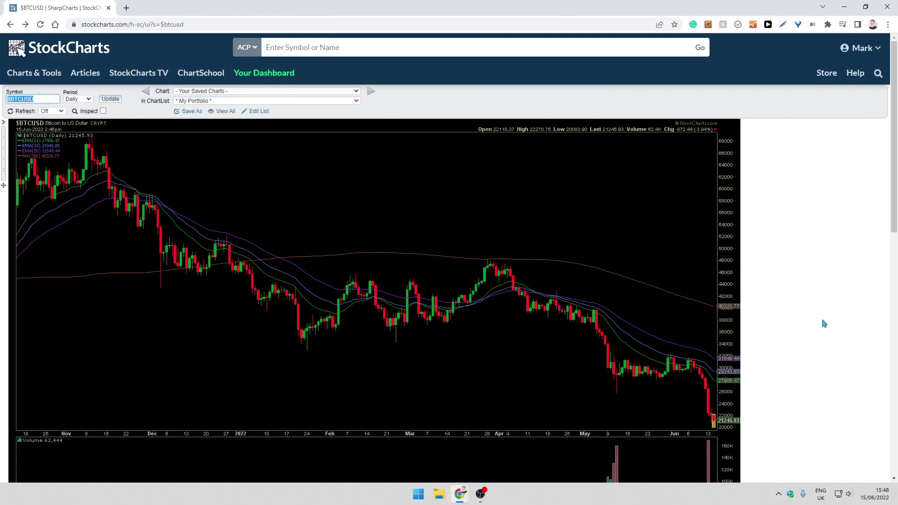
Step: Switch the StockCharts chart type for $BTCUSD from ACP to SharpChart
click(250, 51)
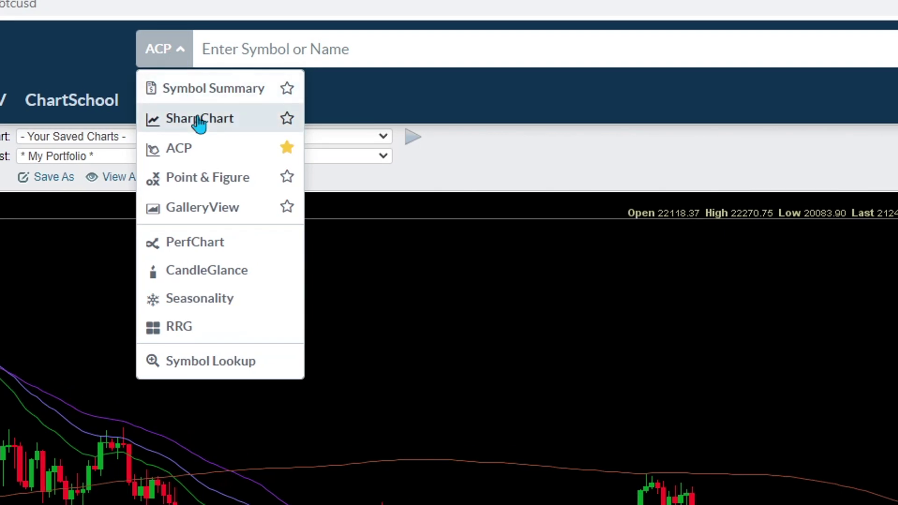
click(199, 120)
click(276, 55)
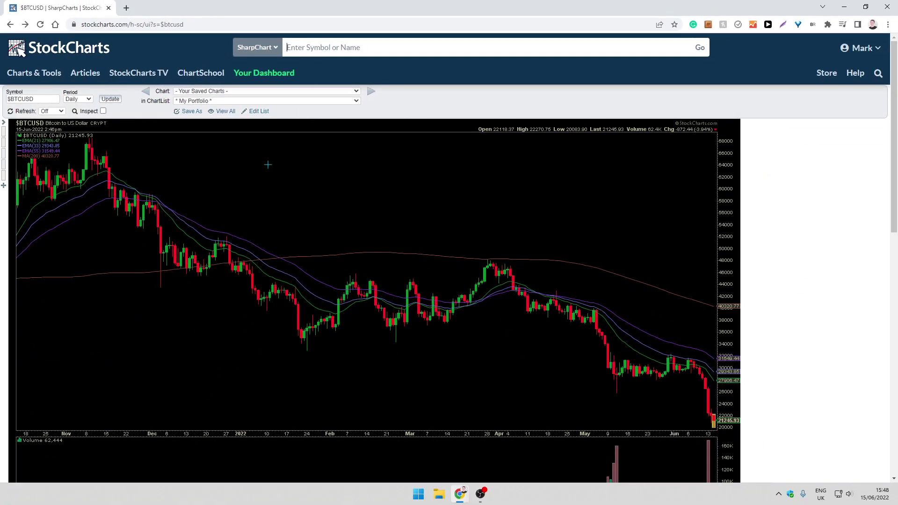
Step: Open the $BTCUSD past price data and select every row from 06-14-2022 to 04-20-2014
scroll(268, 165, down, 4)
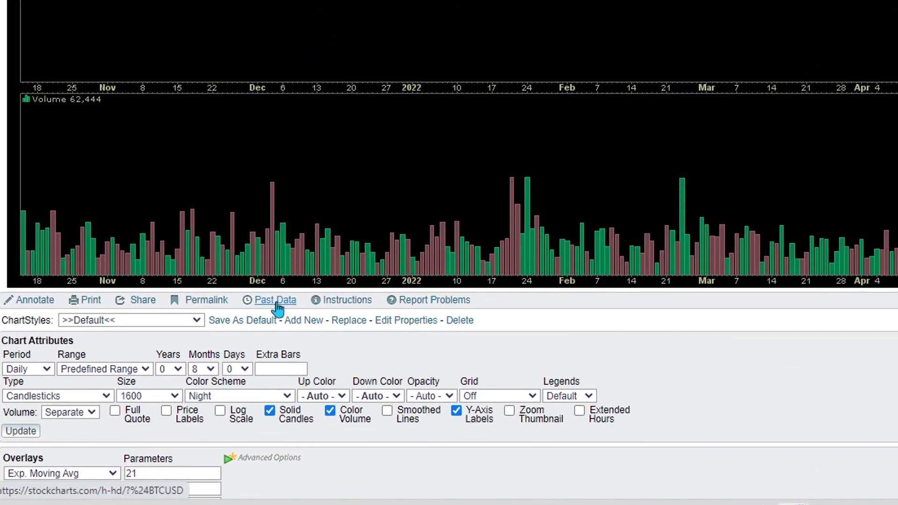
click(277, 306)
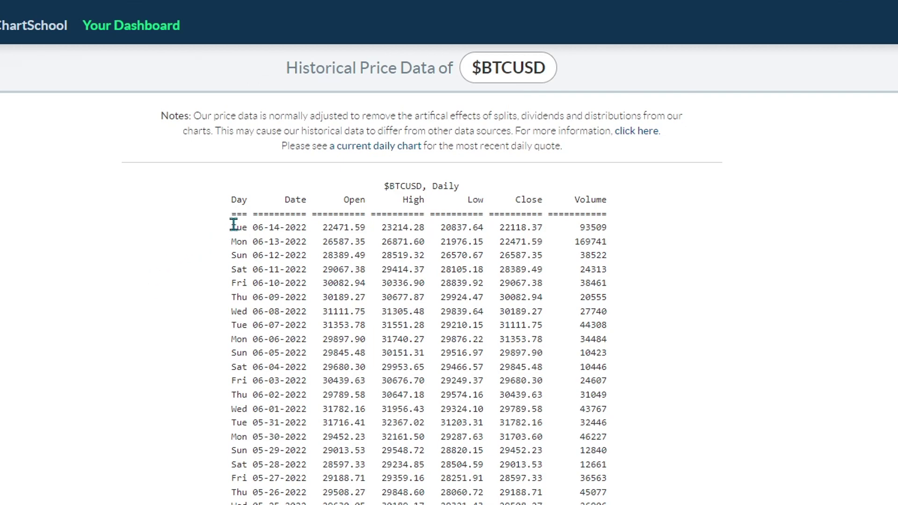
drag(232, 226, 464, 423)
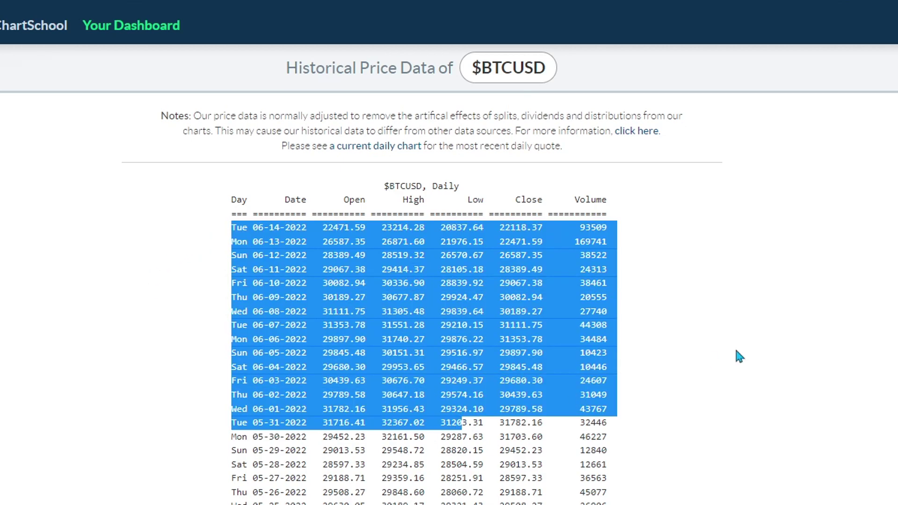
scroll(718, 291, down, 8)
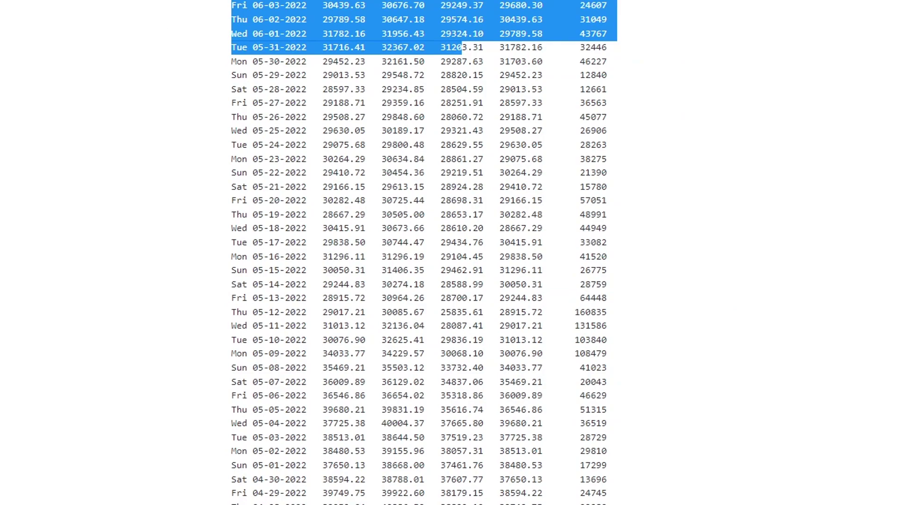
key(End)
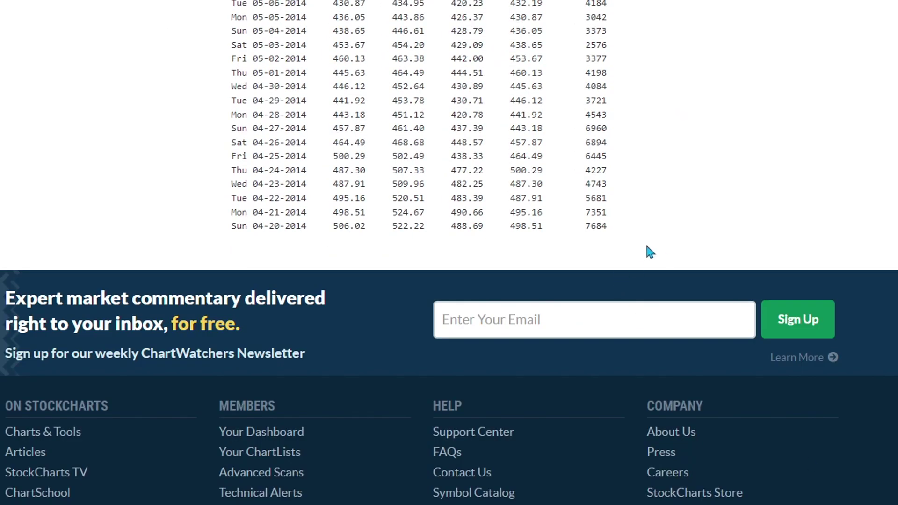
shift+click(611, 220)
shift+click(613, 228)
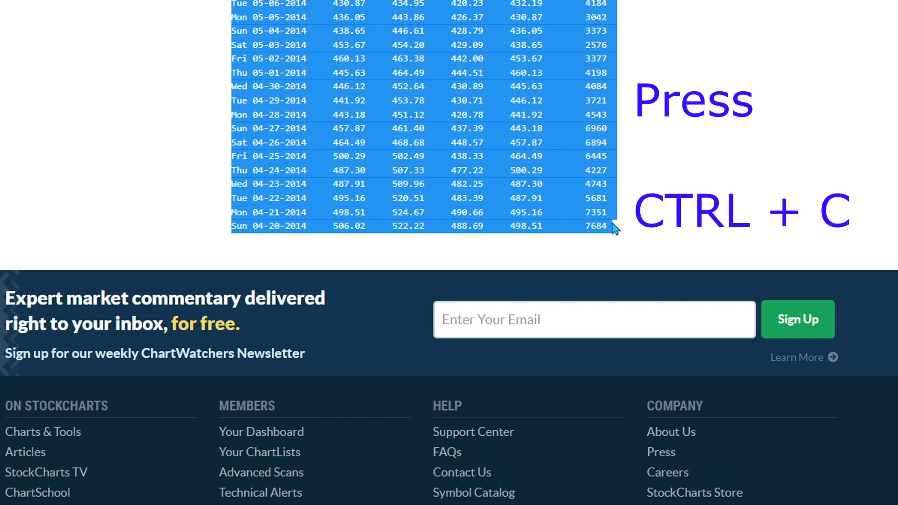
Step: Paste the copied $BTCUSD price rows into a new Notepad document
click(414, 493)
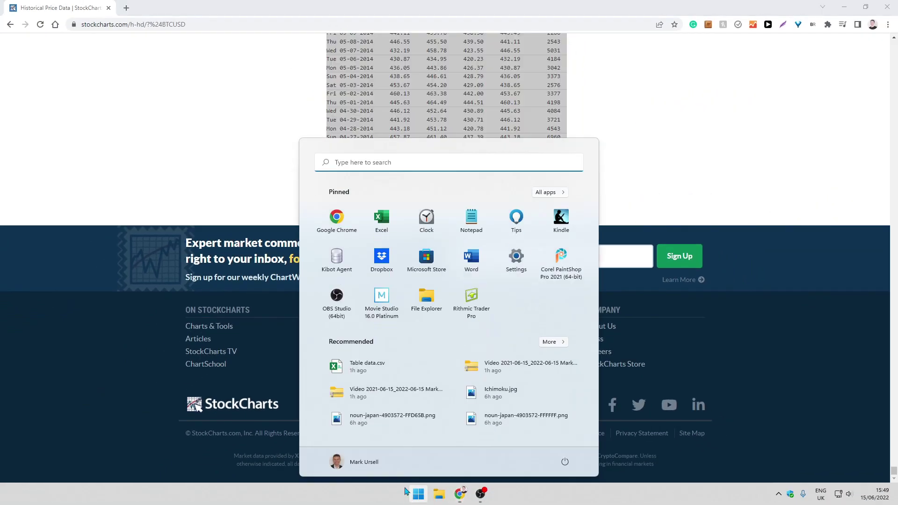
click(470, 227)
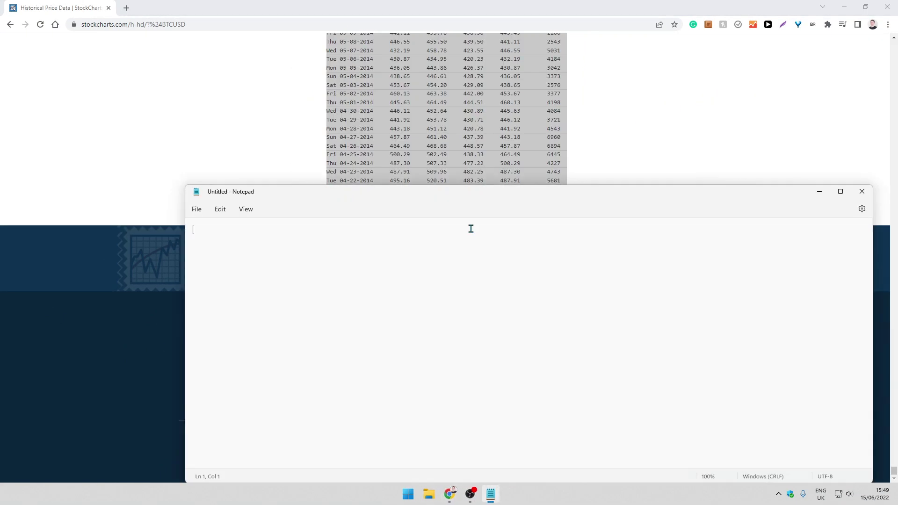
key(ctrl+v)
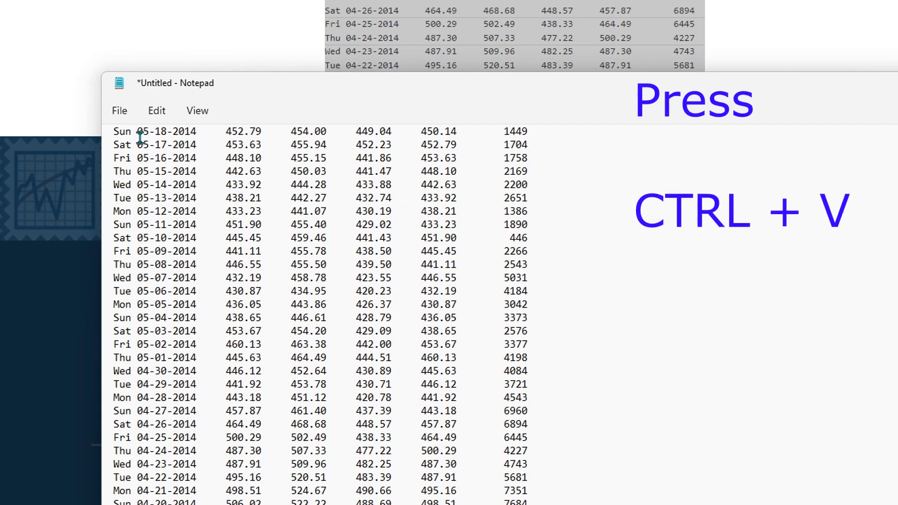
Step: Save the text as BTCUSD.txt on the Desktop and close Notepad
click(119, 110)
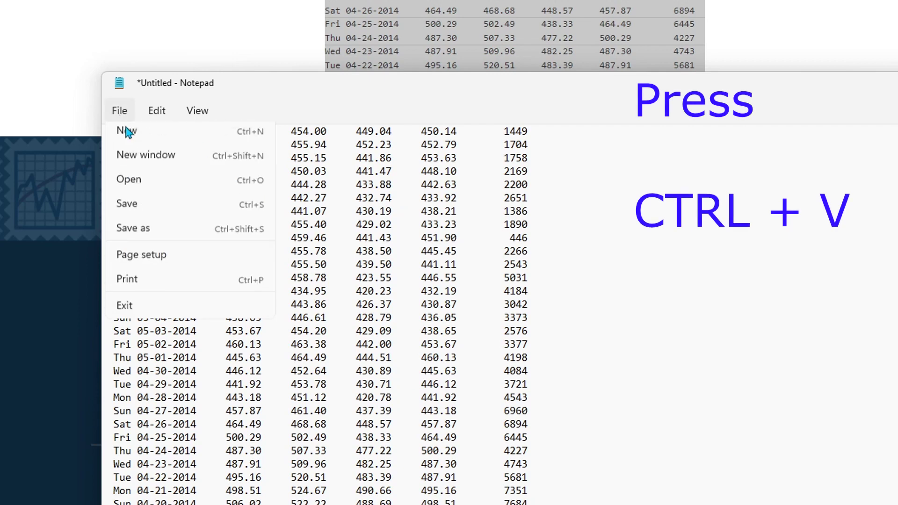
click(151, 232)
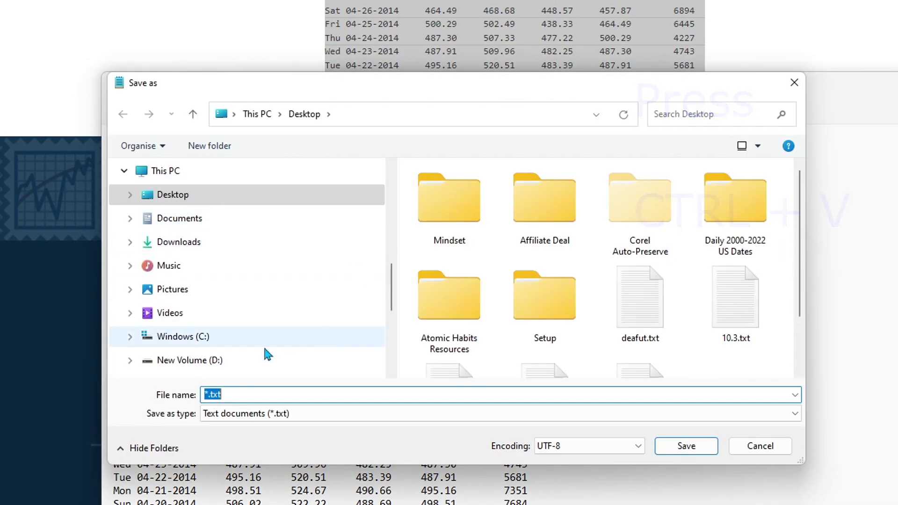
text(BTCUSD)
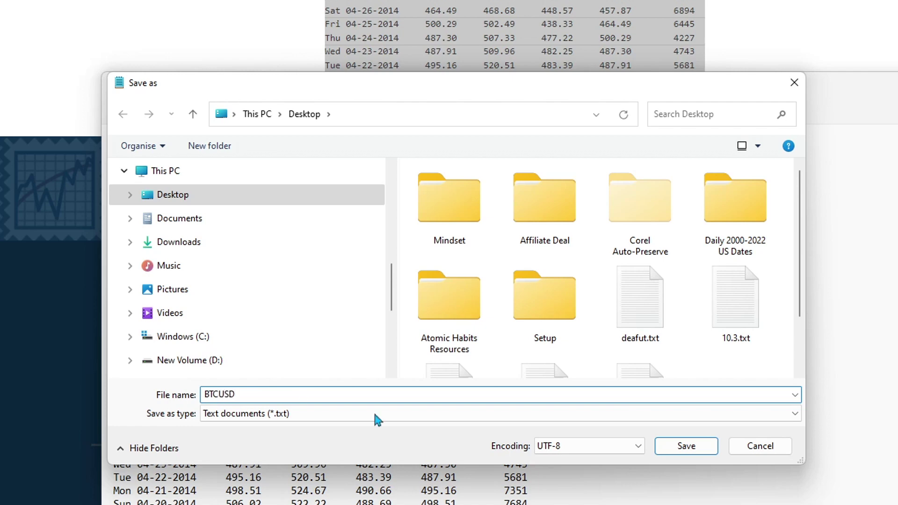
click(674, 448)
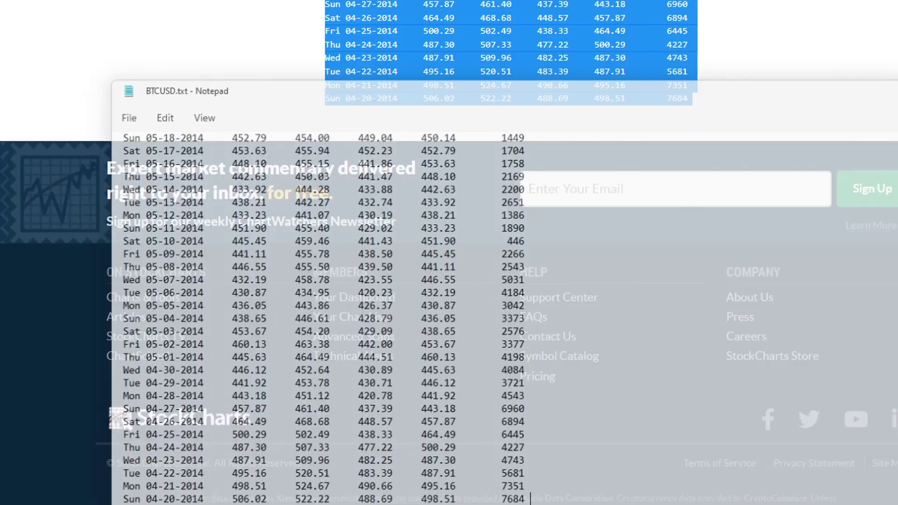
key(alt+F4)
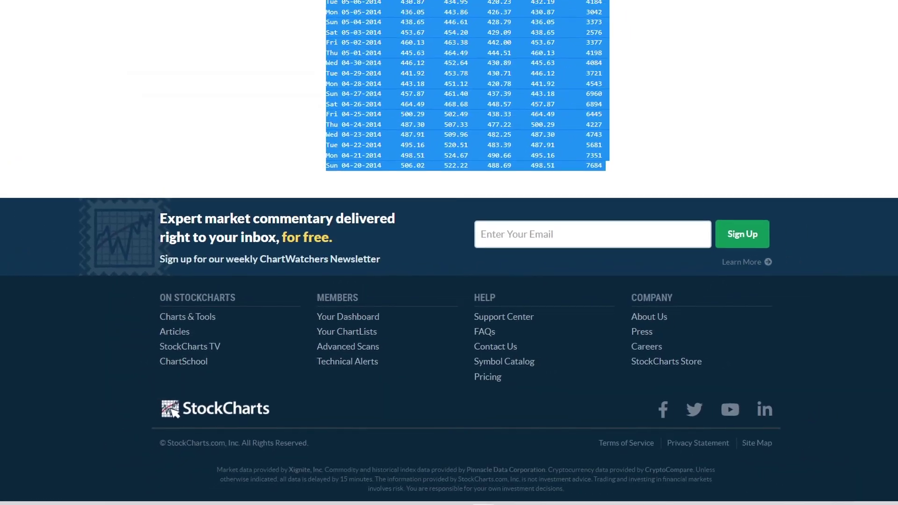
Step: Launch Excel with a new blank workbook filling the screen
click(424, 492)
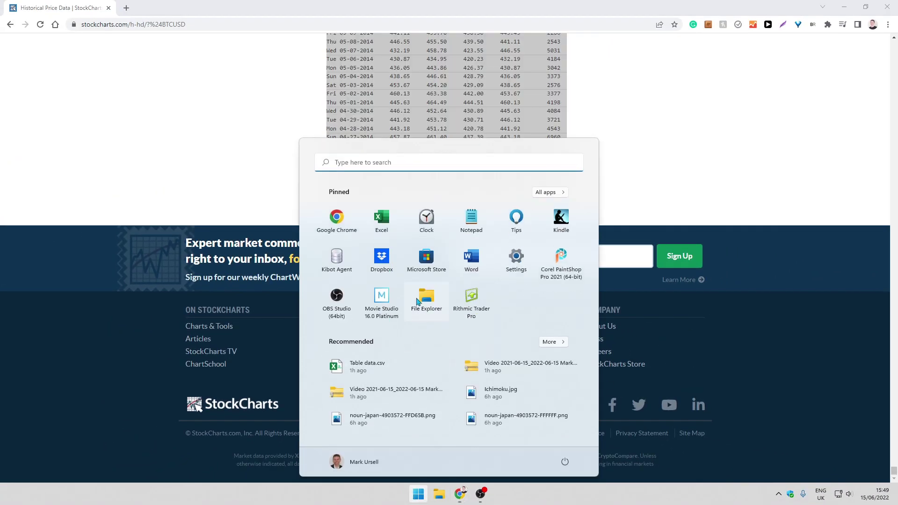
text(excel)
key(Return)
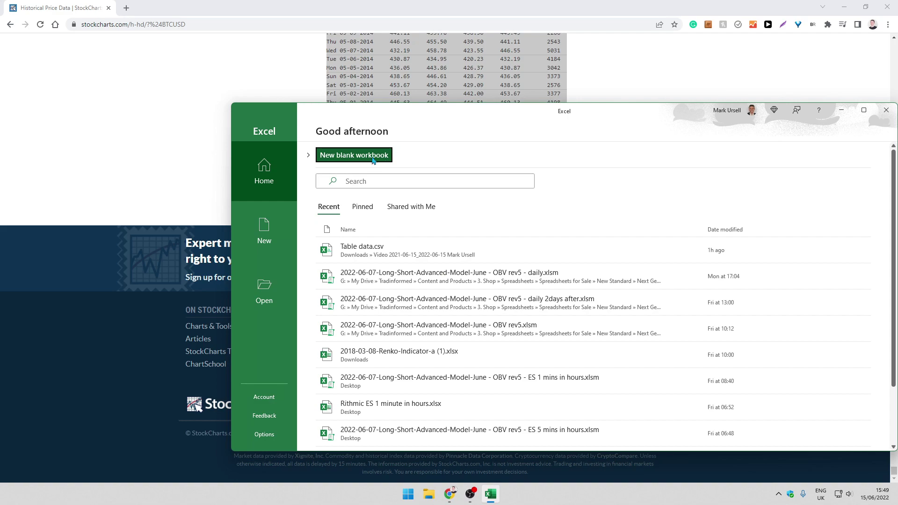
click(374, 160)
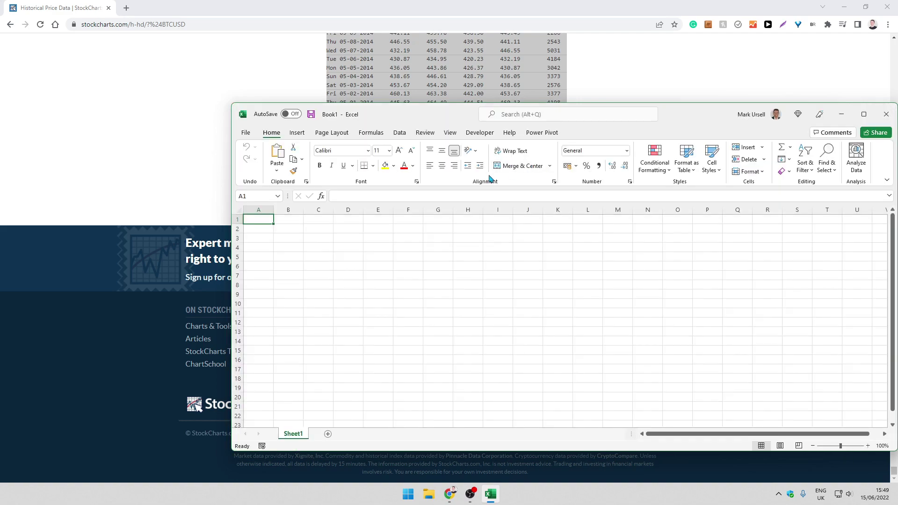
click(864, 115)
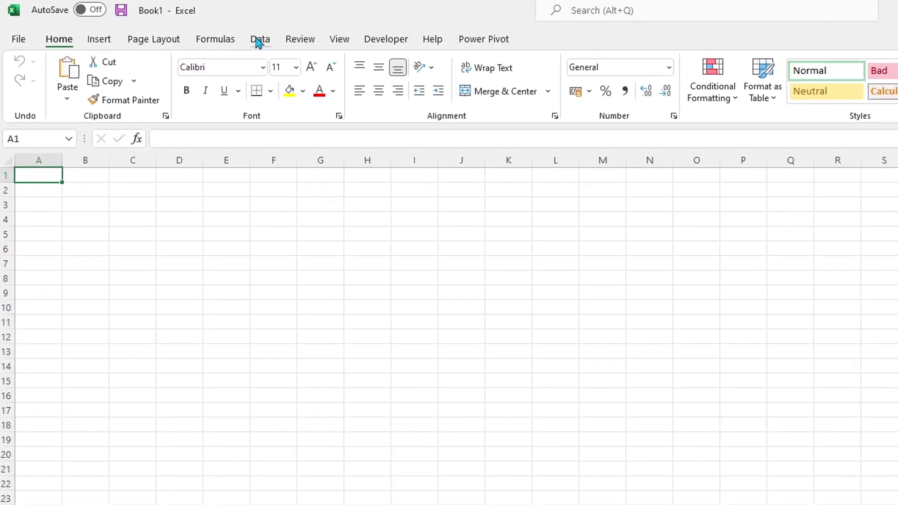
Step: Start a From Text/CSV import and pick BTCUSD.txt on the Desktop
click(258, 39)
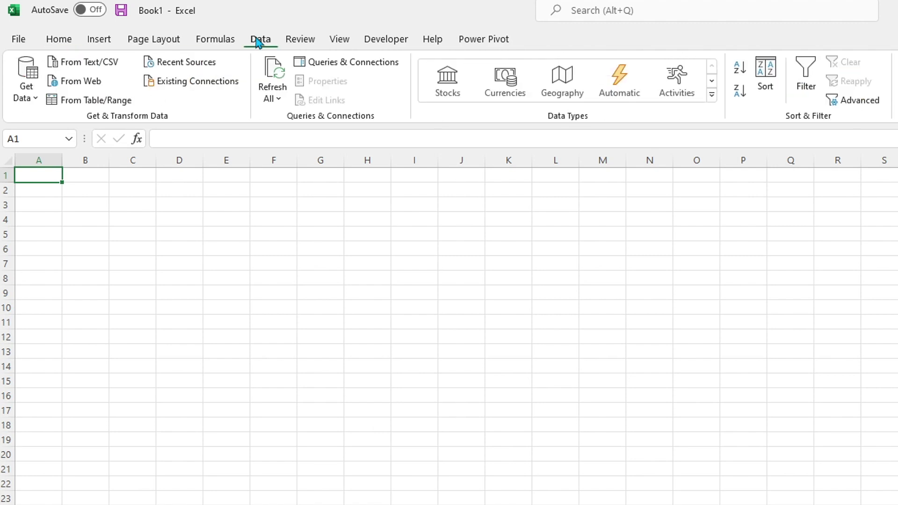
click(87, 64)
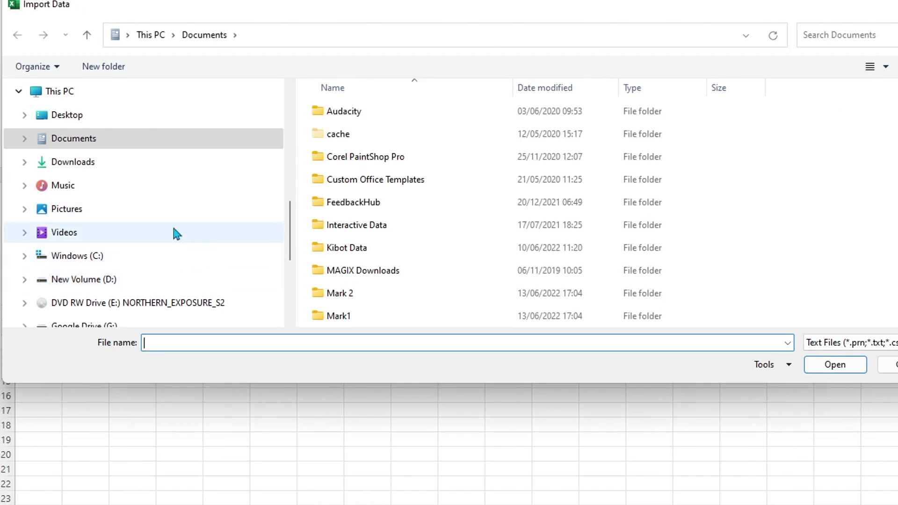
scroll(174, 232, up, 3)
scroll(183, 290, up, 6)
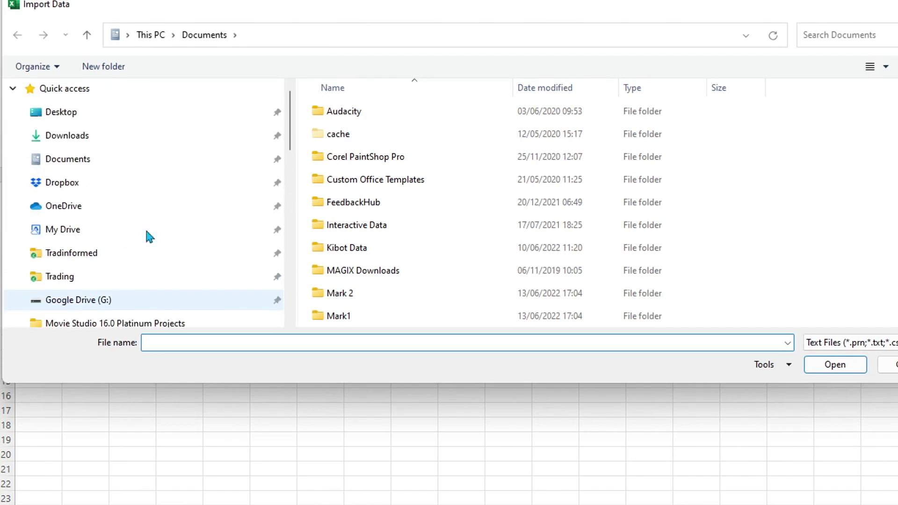
click(60, 120)
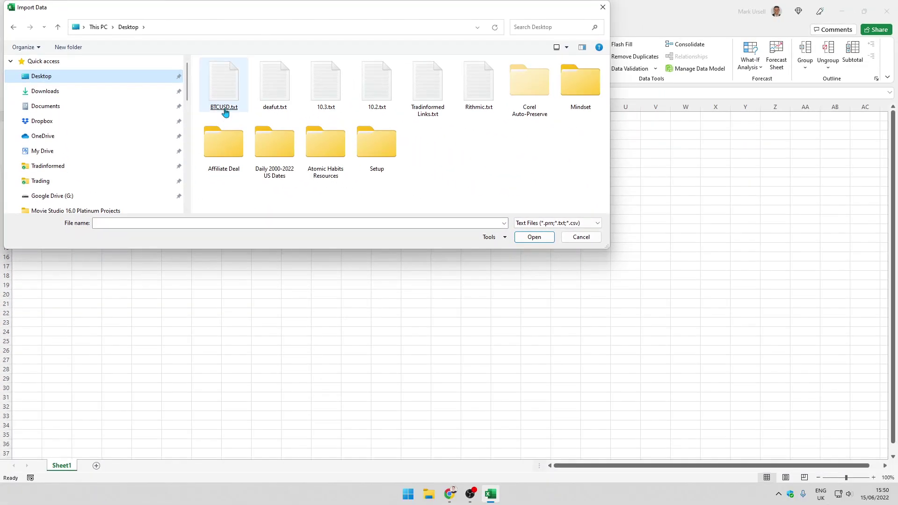
click(239, 117)
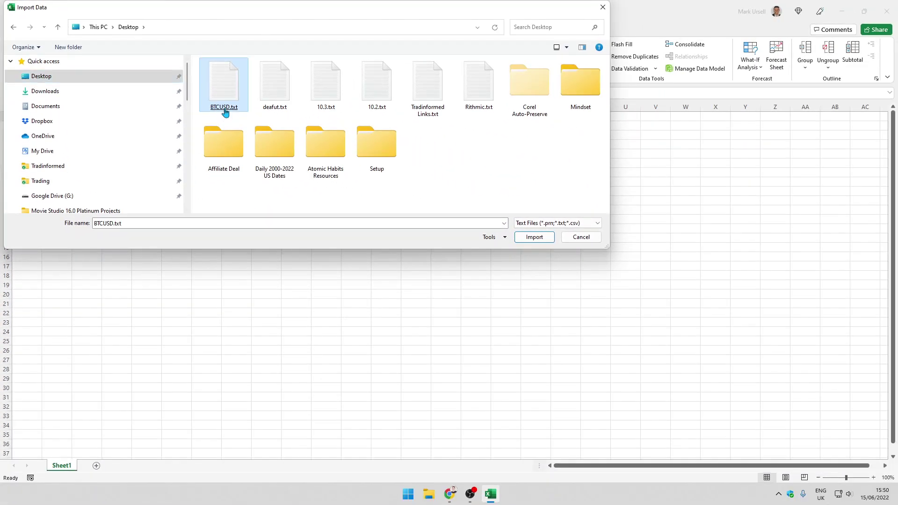
Step: Preview BTCUSD.txt and load its 2,975 rows into a new BTCUSD sheet
double_click(225, 110)
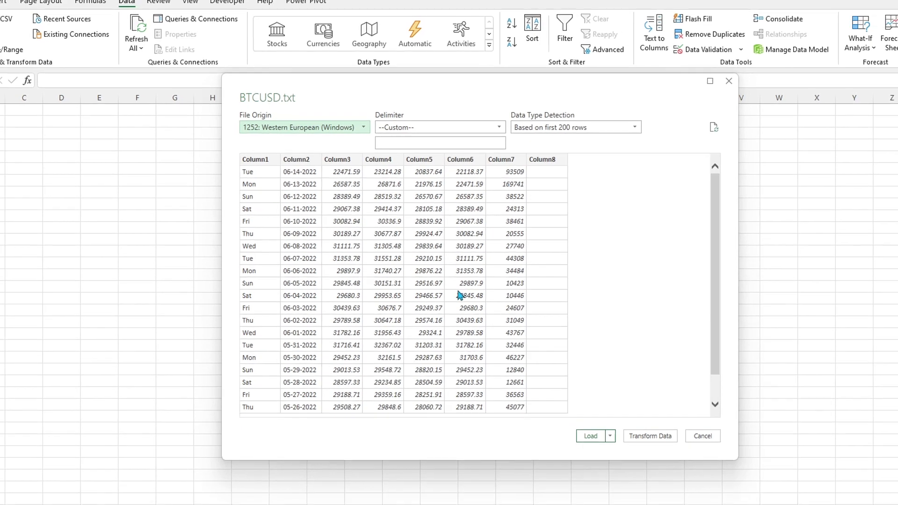
scroll(463, 298, down, 2)
scroll(438, 246, up, 1)
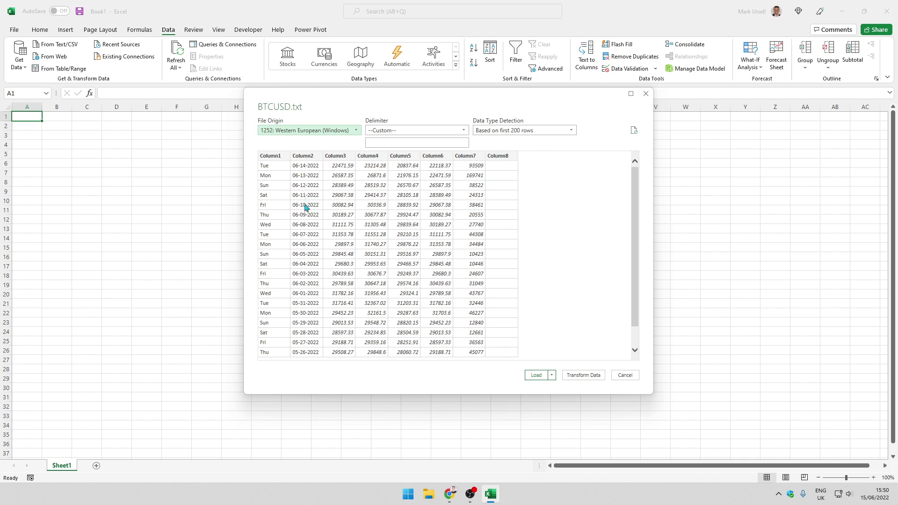
click(532, 379)
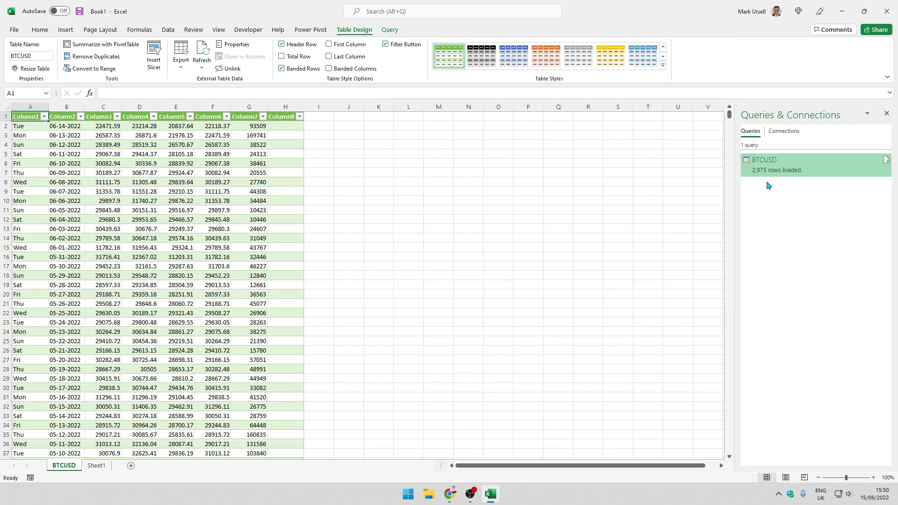
Step: Close the queries pane and delete the weekday column A from the table
click(886, 114)
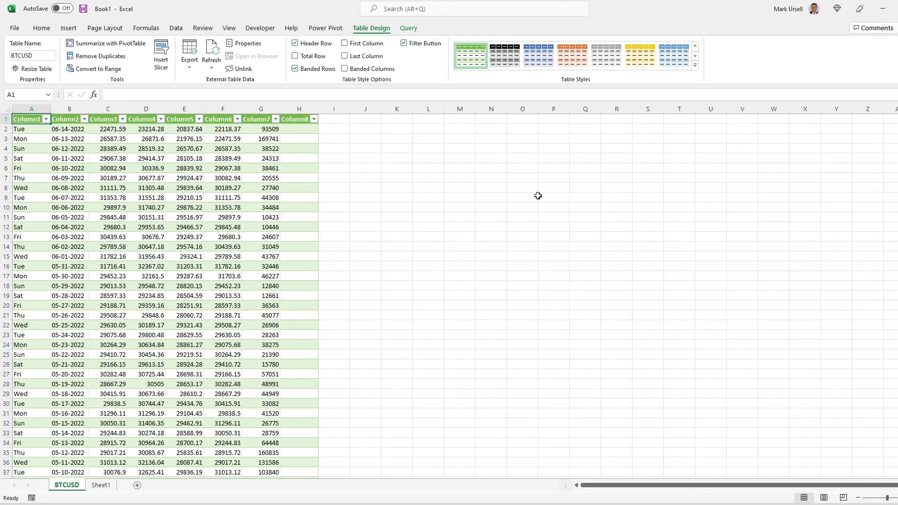
click(538, 195)
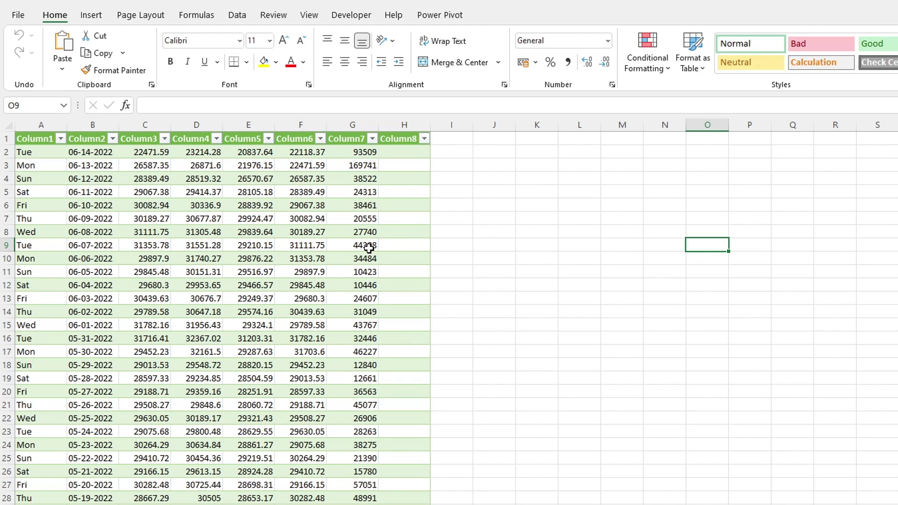
click(47, 123)
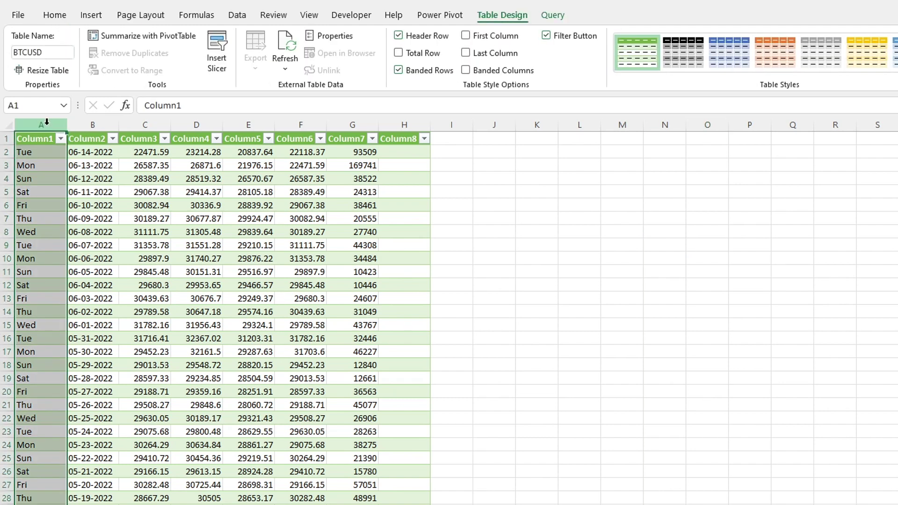
right_click(47, 123)
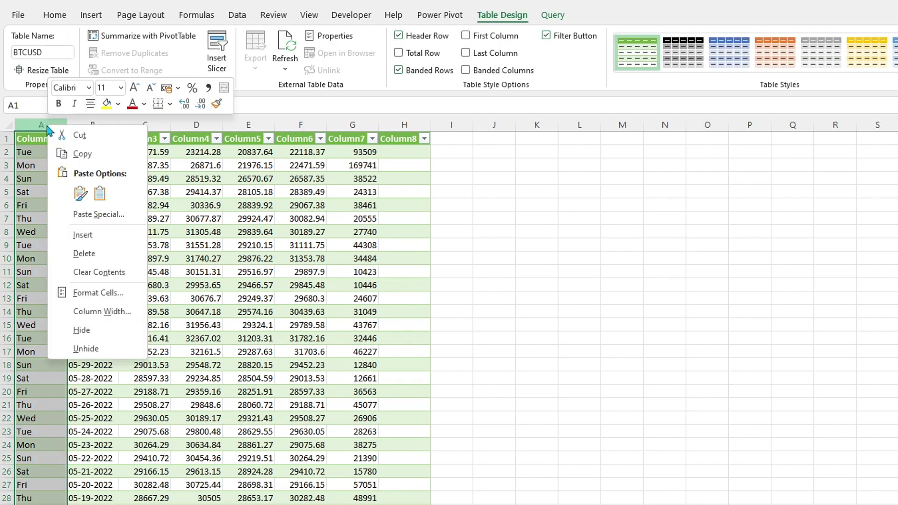
click(94, 253)
click(114, 282)
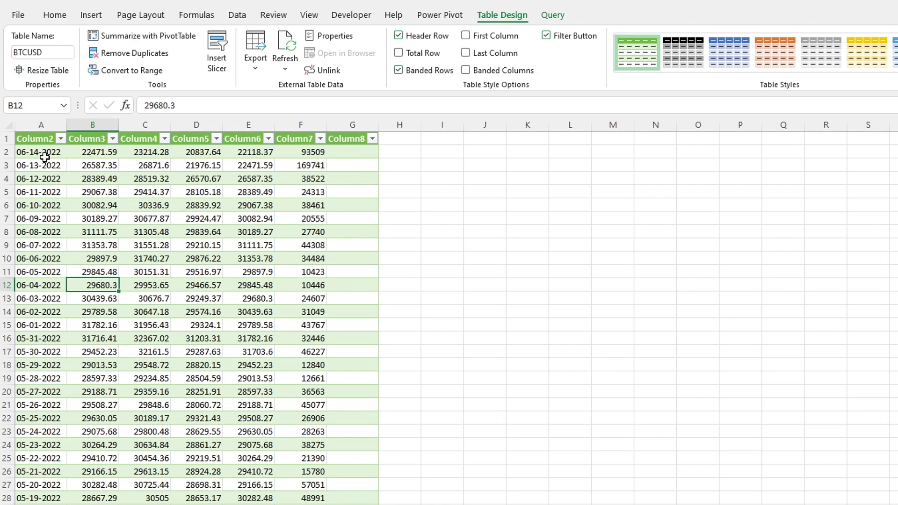
Step: Replace every dash in the date column with a slash, making 5950 replacements
click(41, 133)
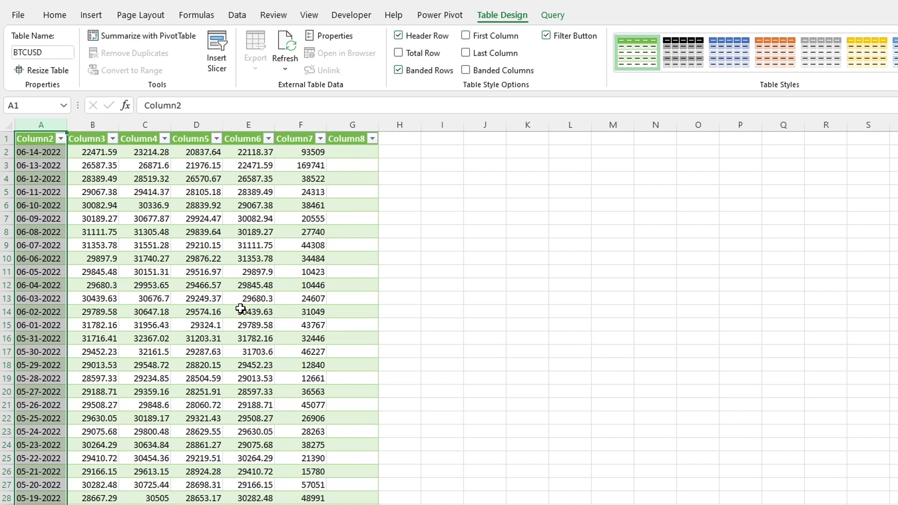
key(ctrl+f)
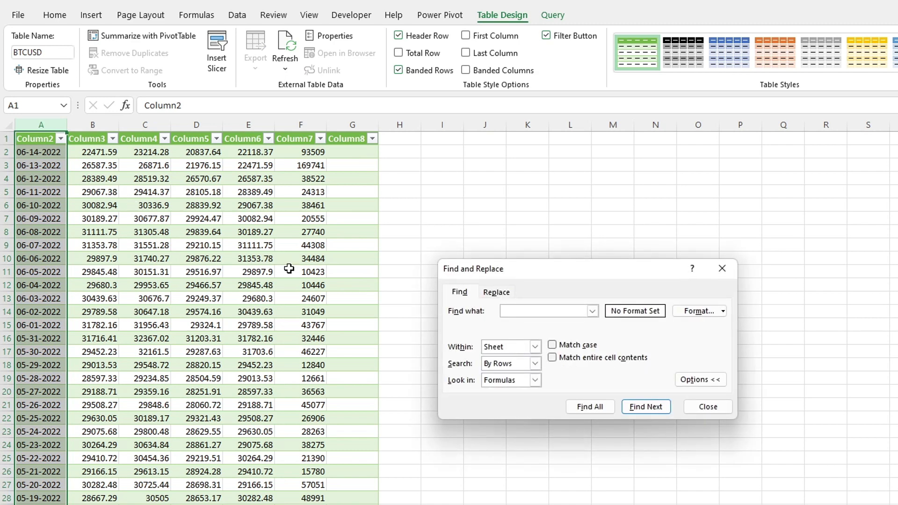
click(494, 293)
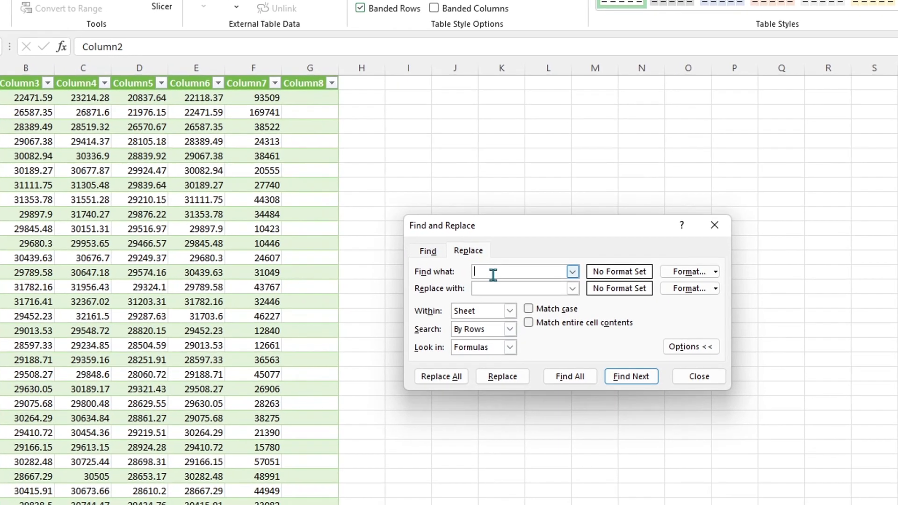
text(-)
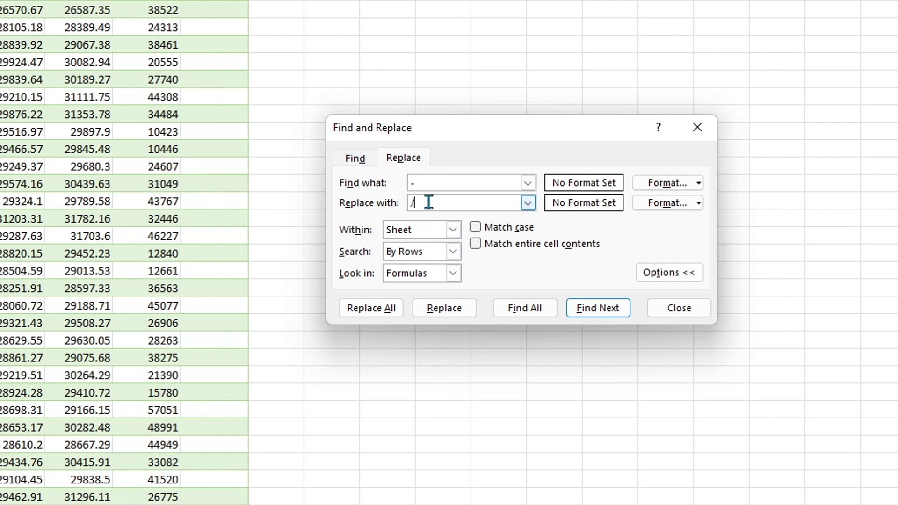
click(371, 308)
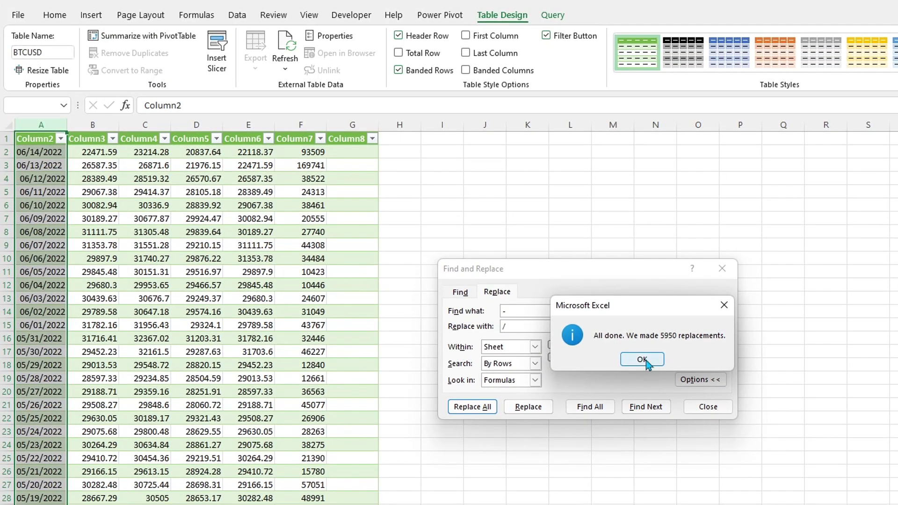
click(642, 360)
click(711, 407)
click(655, 364)
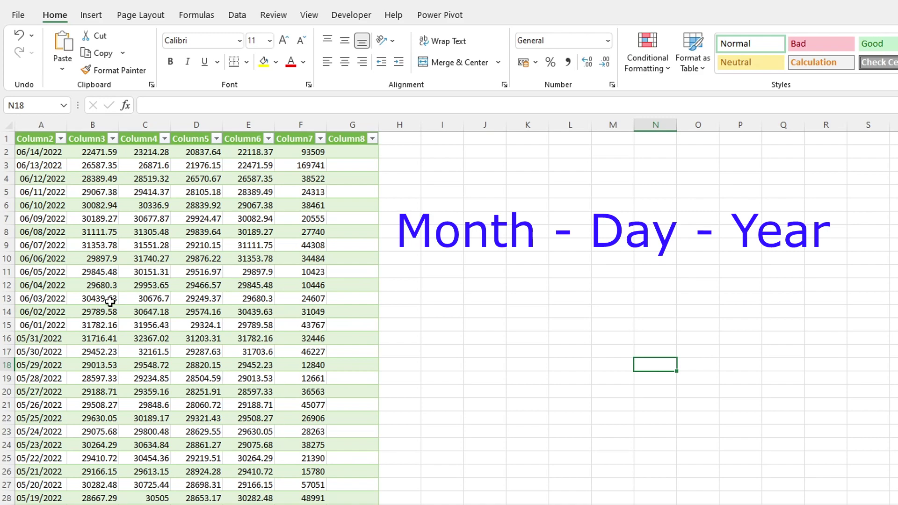
Step: Widen column A to see which dates are text, then select the whole column
scroll(68, 300, down, 3)
scroll(33, 356, down, 2)
scroll(33, 355, up, 5)
drag(72, 125, 106, 125)
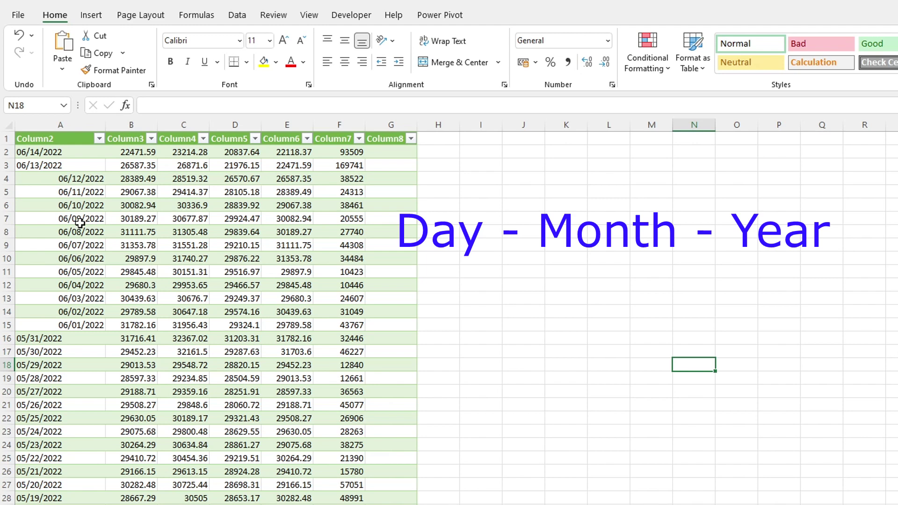
drag(66, 153, 70, 167)
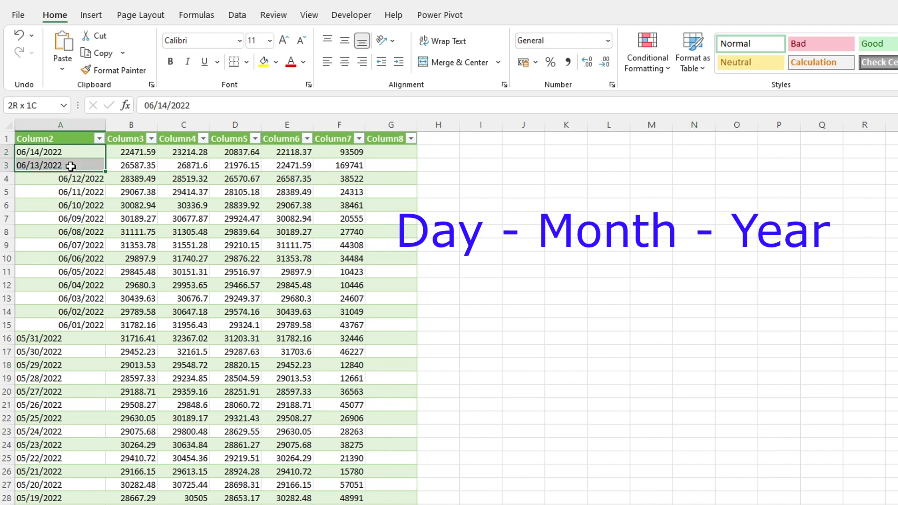
click(87, 125)
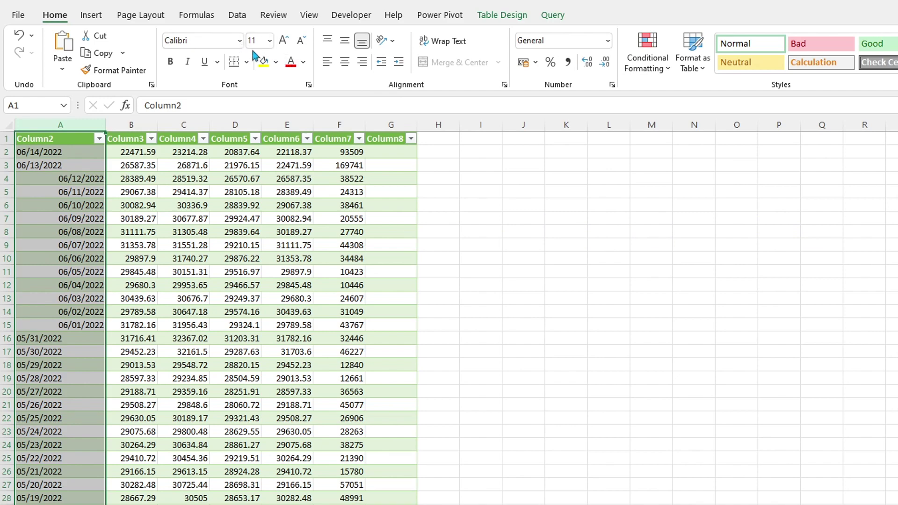
Step: Convert column A to real dates with Text to Columns using the MDY date format
click(238, 15)
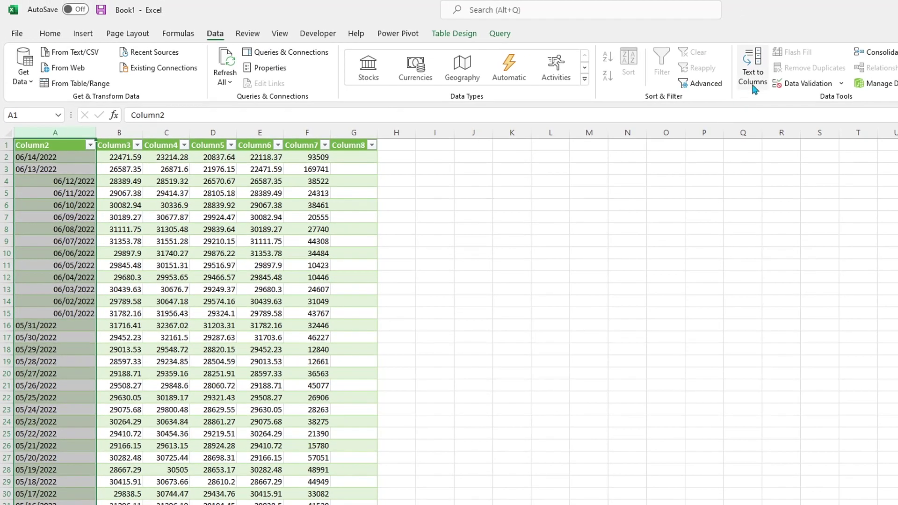
click(792, 64)
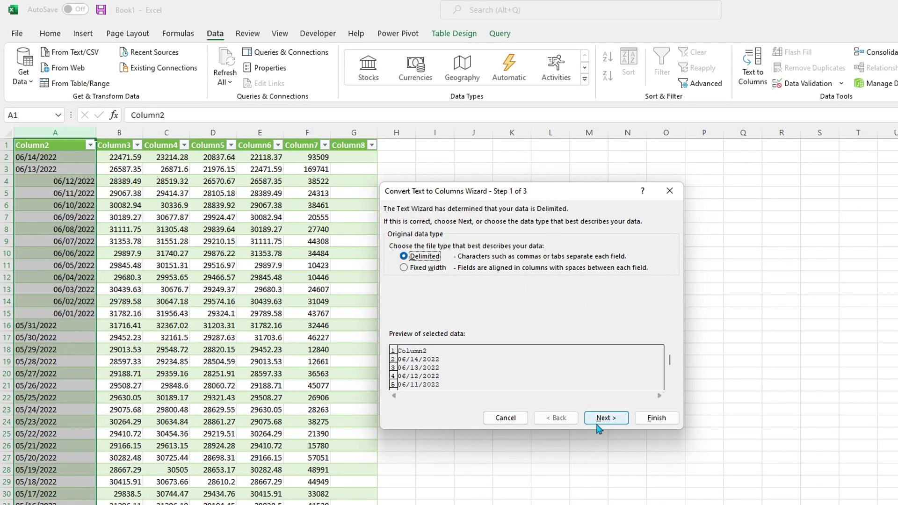
click(606, 420)
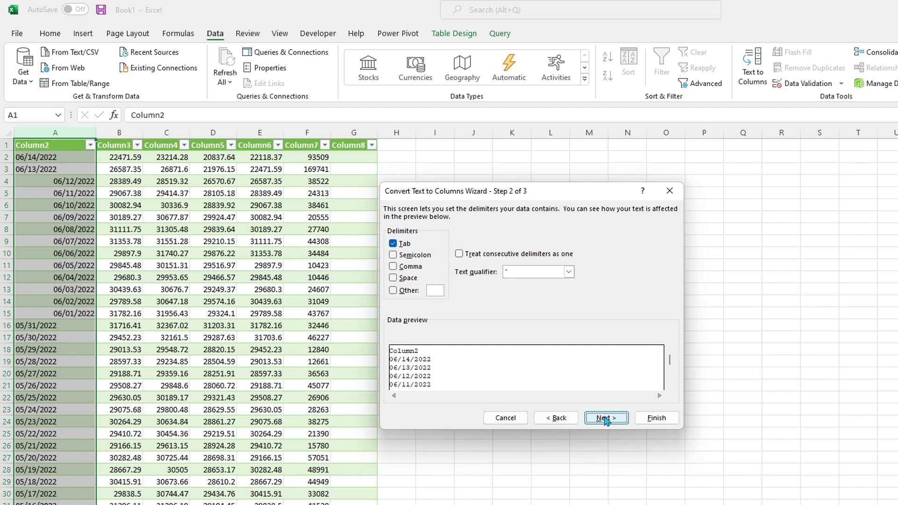
click(606, 419)
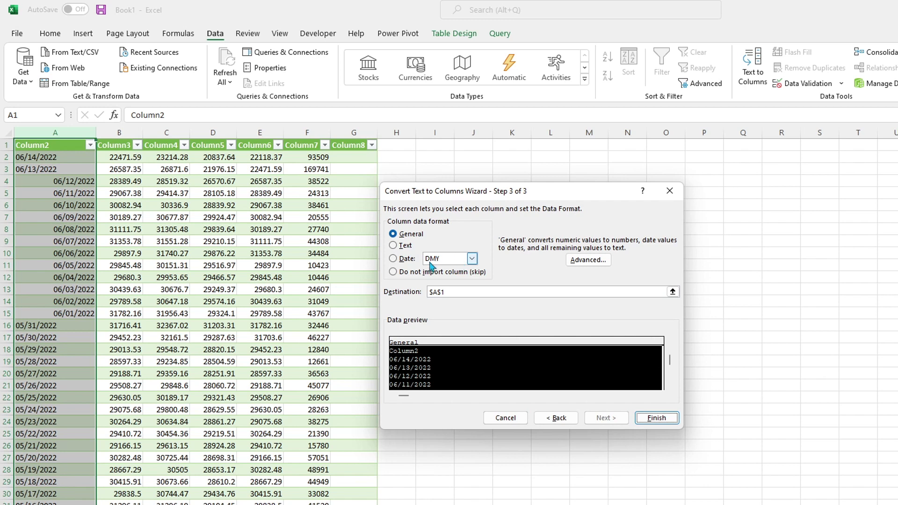
click(459, 262)
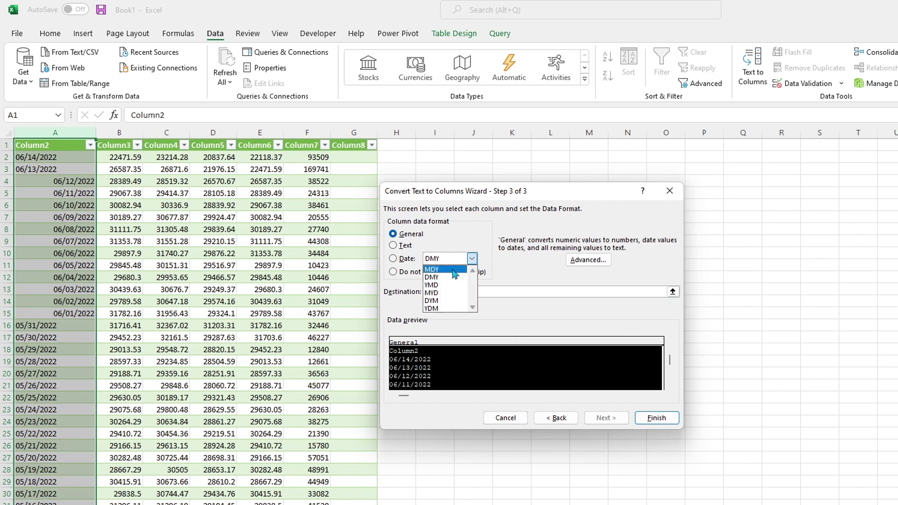
click(453, 270)
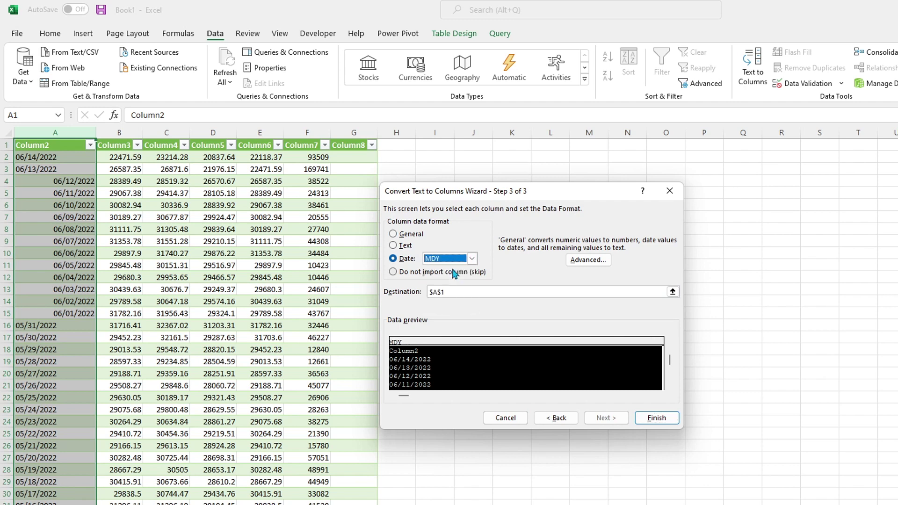
click(655, 419)
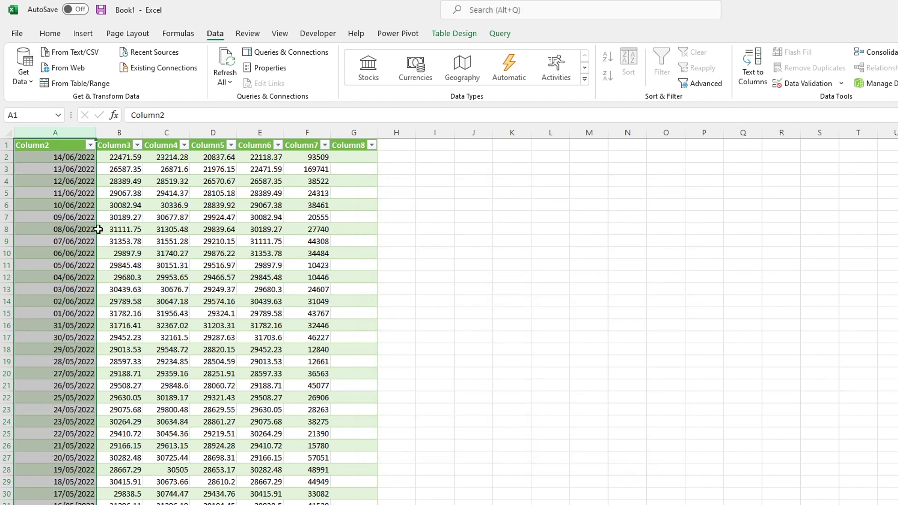
Step: Autofit column A and give the dates the Long Date format, like 14 June 2022
drag(70, 160, 73, 504)
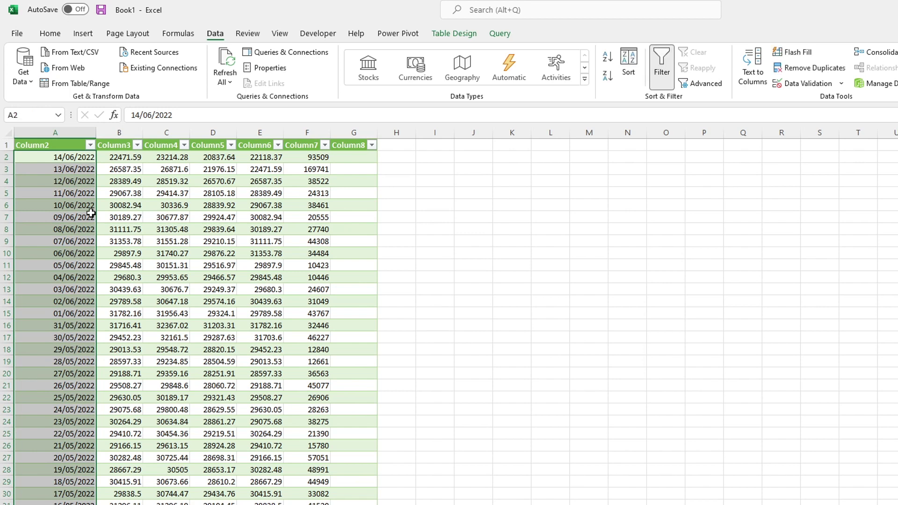
double_click(97, 132)
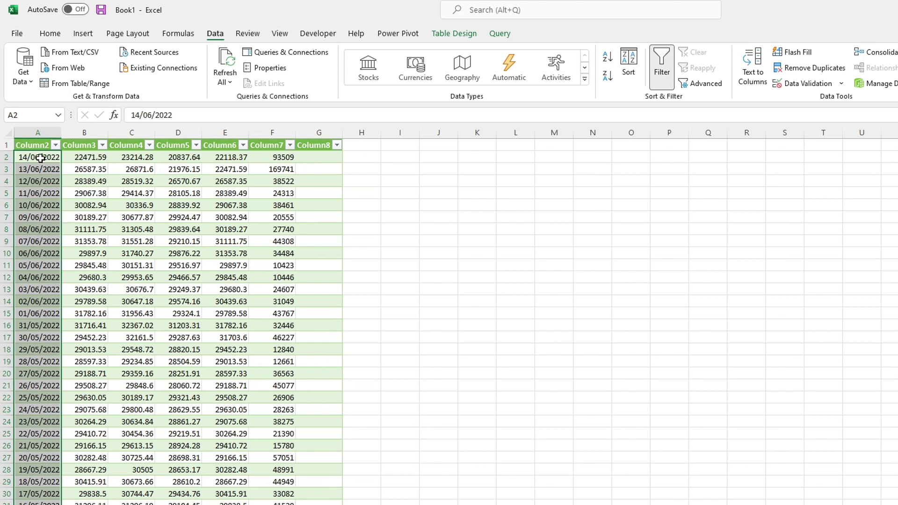
drag(41, 158, 24, 487)
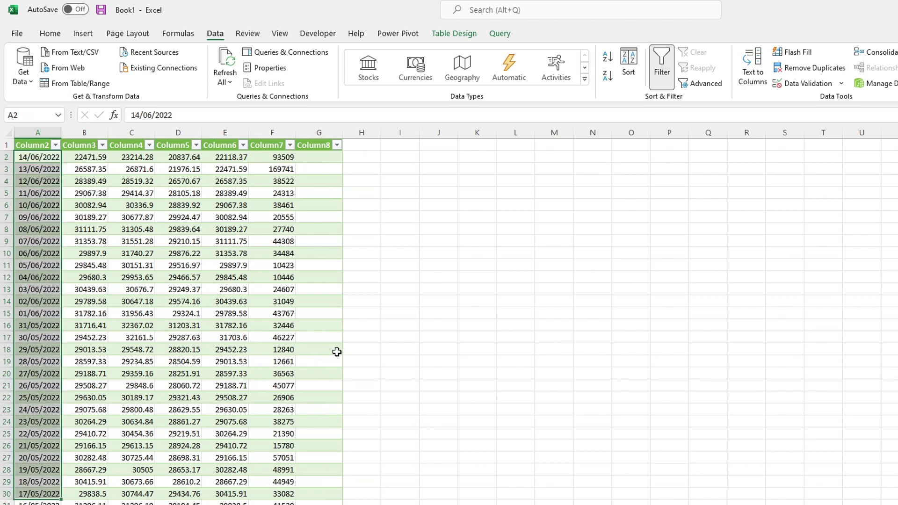
click(58, 34)
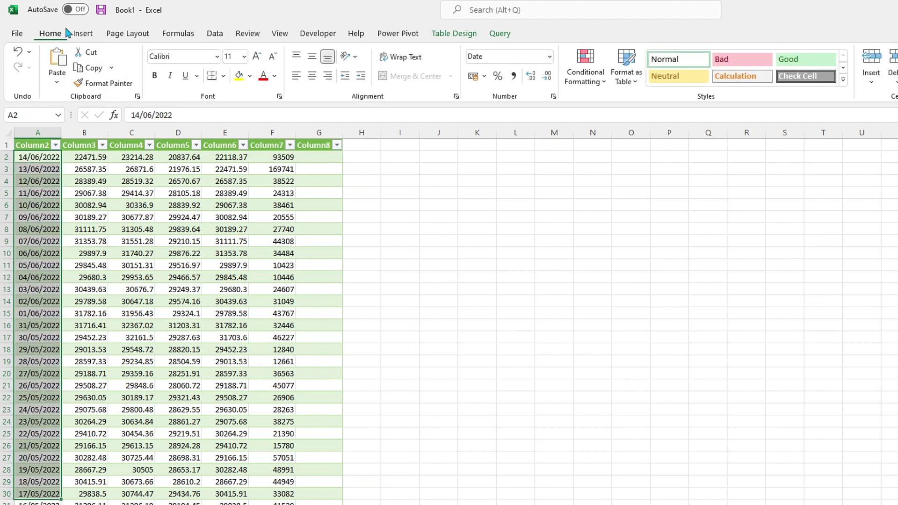
click(550, 57)
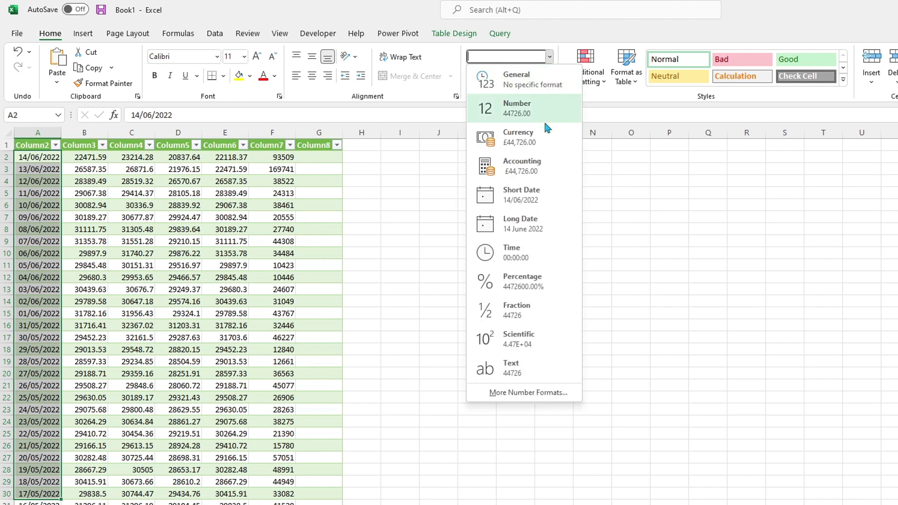
click(545, 223)
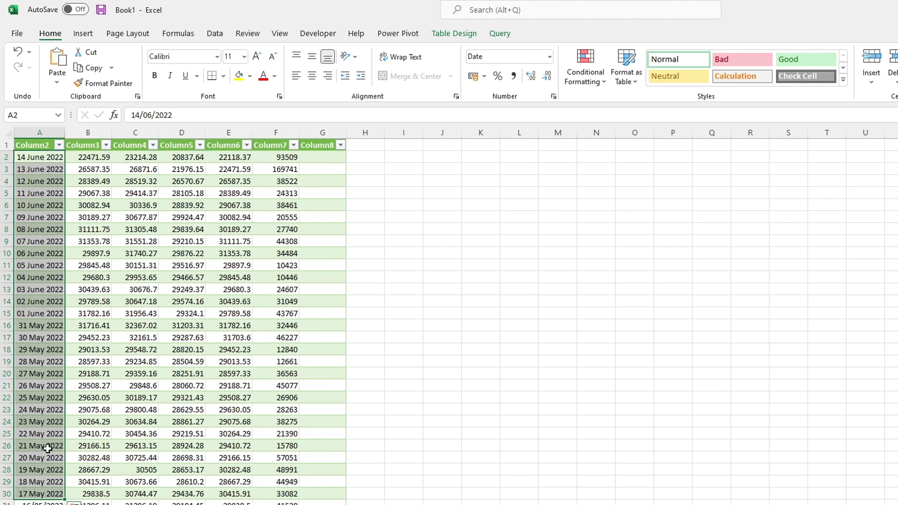
Step: Start Save As with the Desktop as the location and BTCUSD as the file name
click(414, 374)
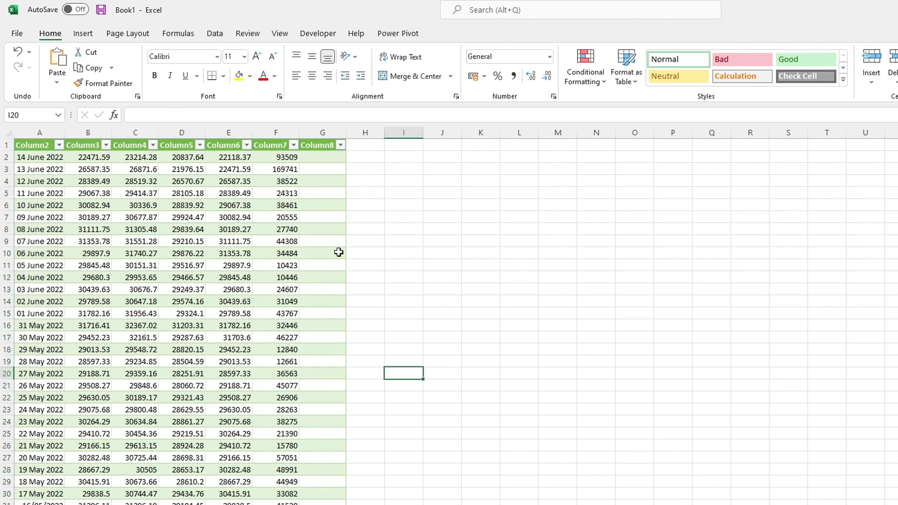
click(15, 35)
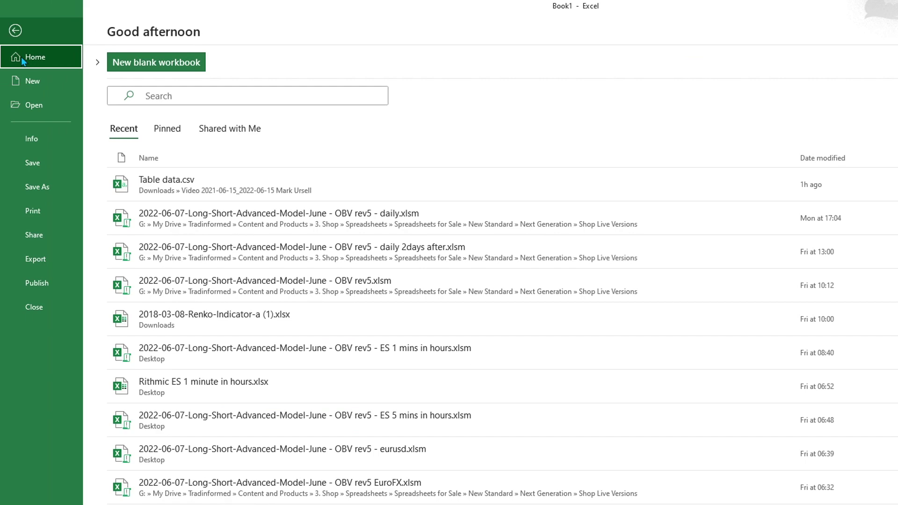
click(42, 187)
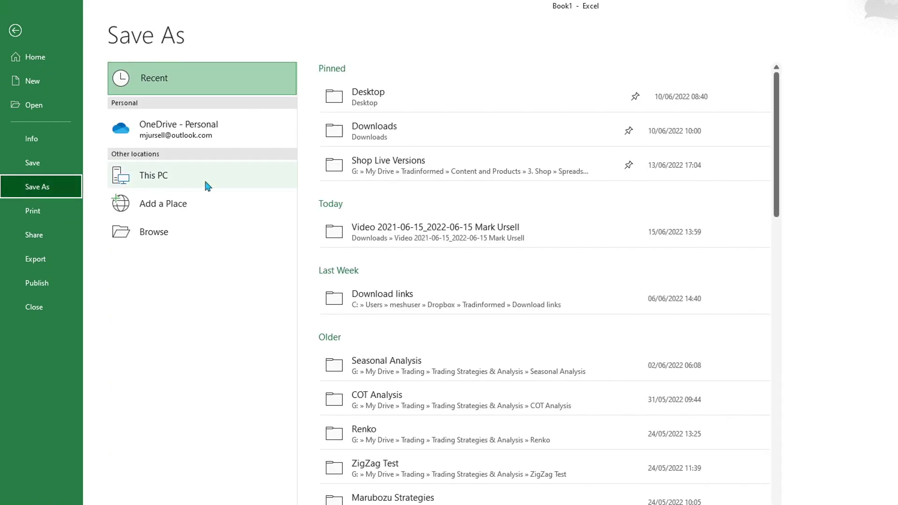
click(369, 104)
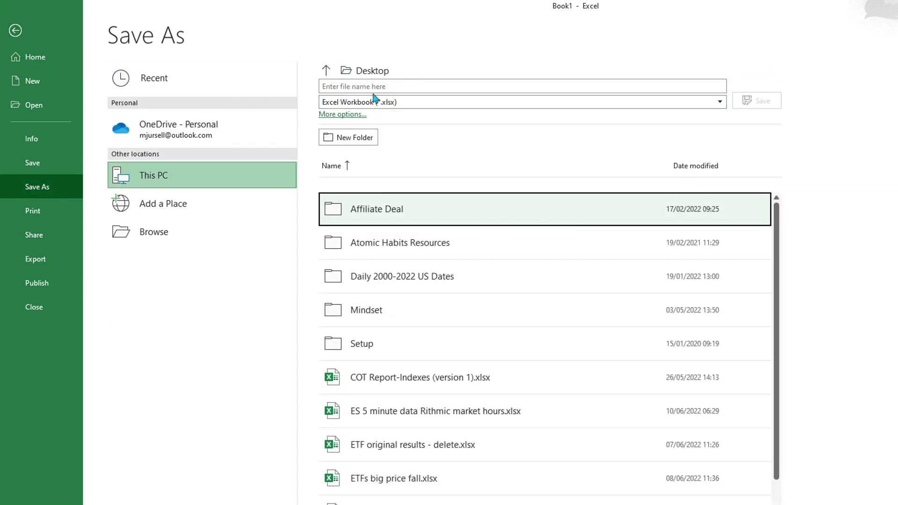
click(374, 87)
text(BTCUSD)
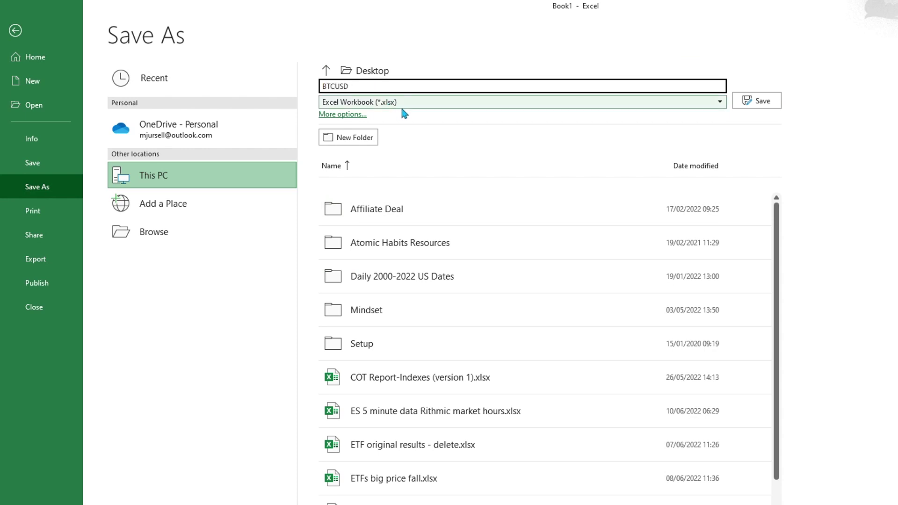
Step: Set the file type to CSV (Comma delimited)
click(402, 103)
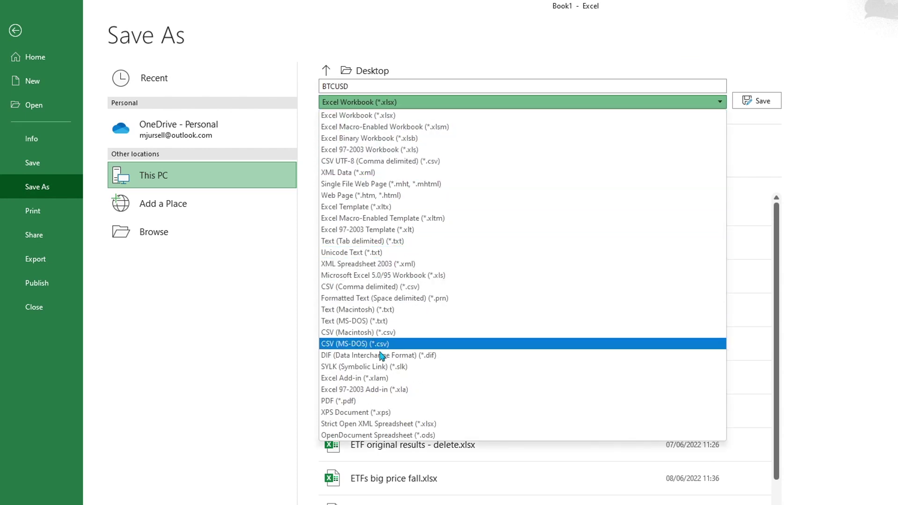
click(393, 287)
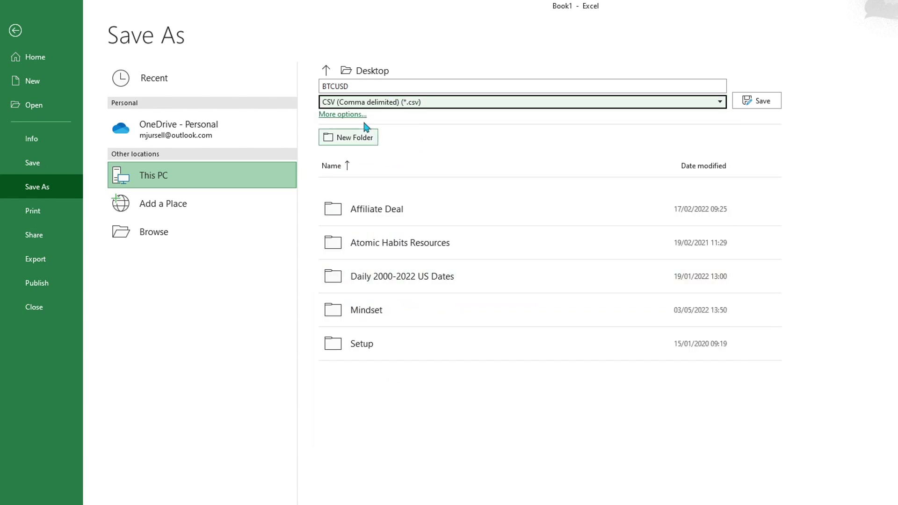
click(440, 103)
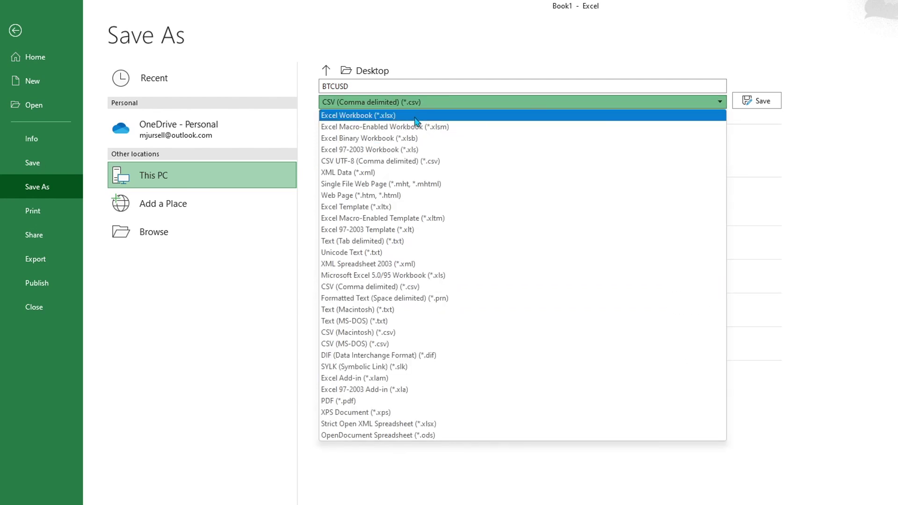